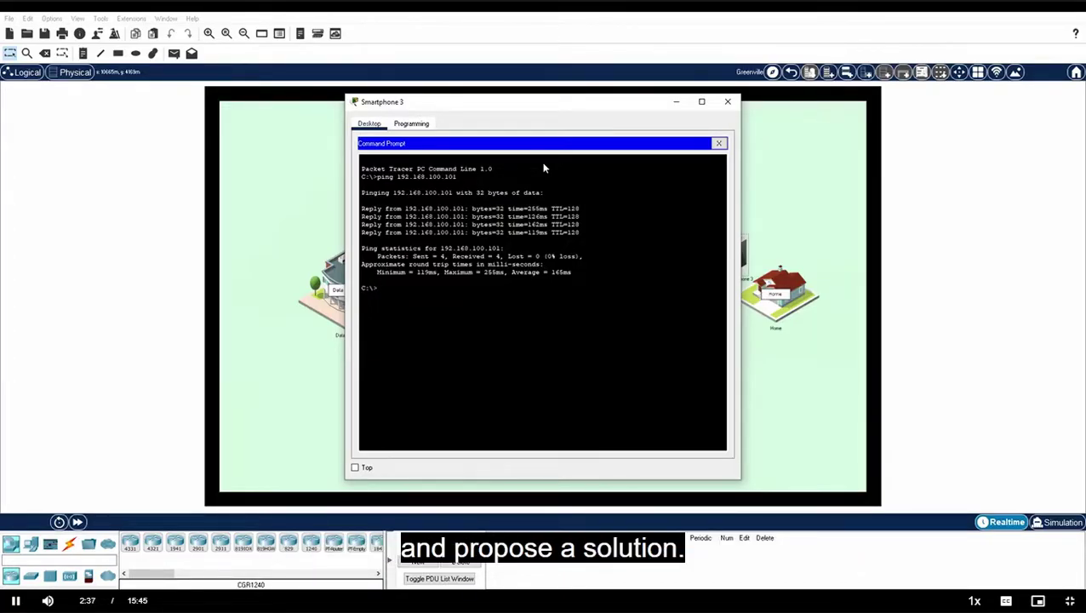
Step: Close the Smartphone 3 window and enter the Home building's interior view
click(722, 104)
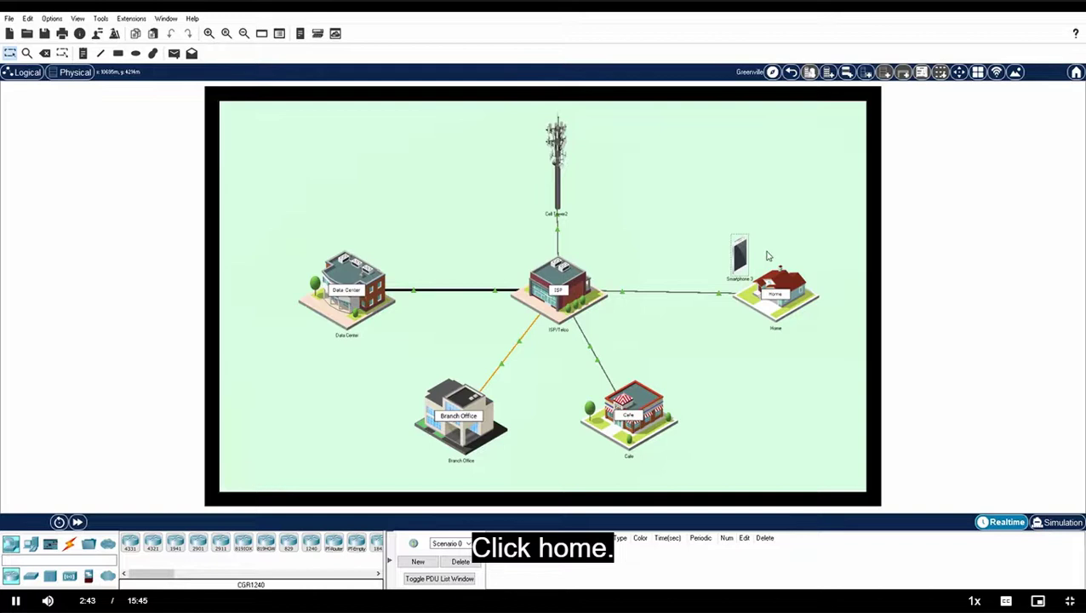
click(776, 287)
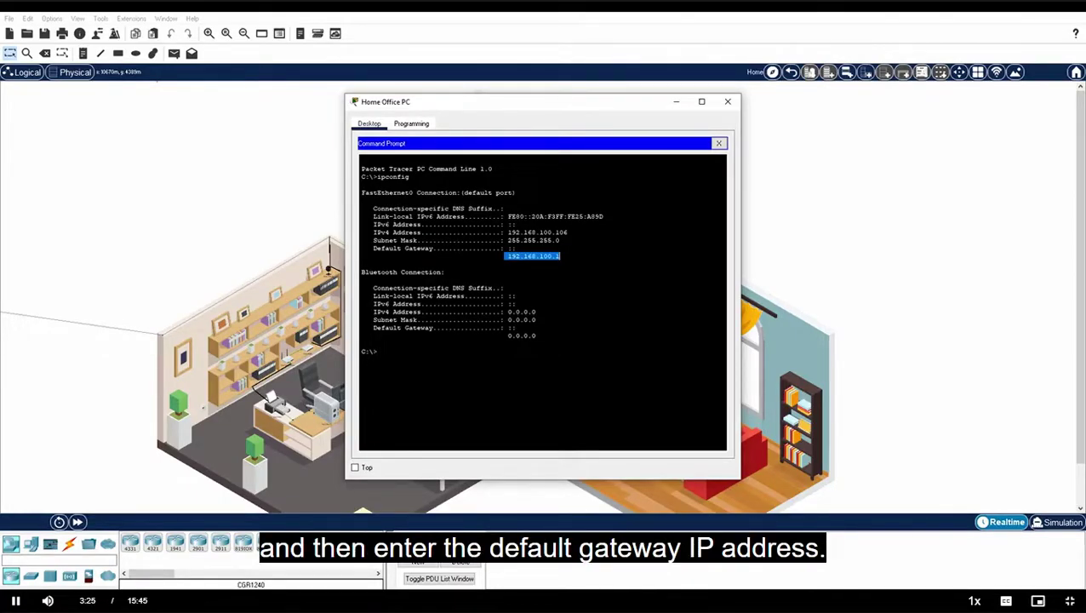
Step: Browse to 192.168.100.1 on the Home Office PC and log in with the admin credentials
click(718, 143)
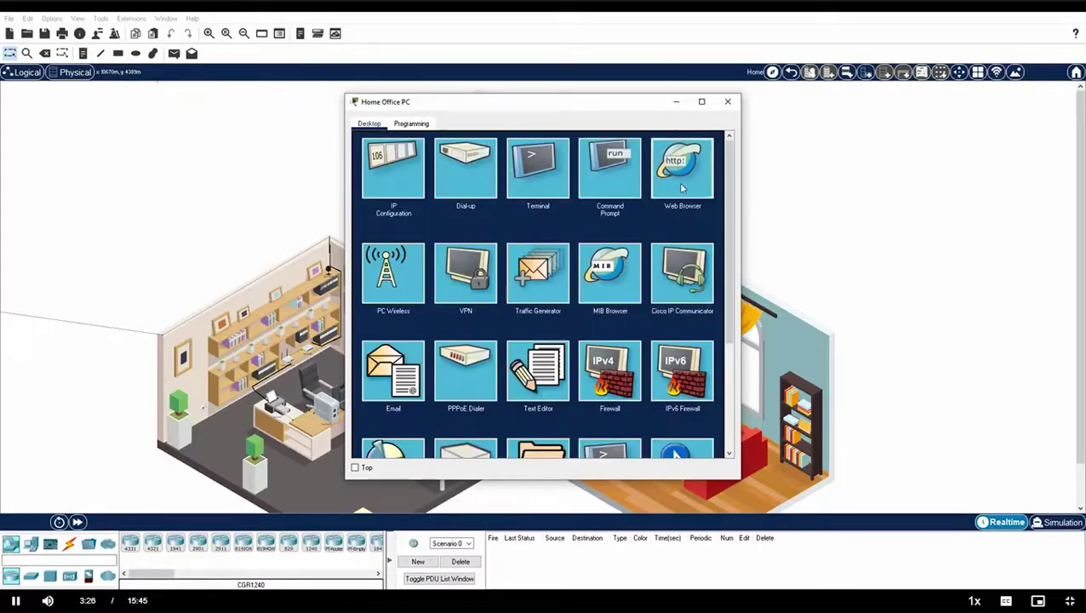
click(680, 167)
click(518, 154)
text(192.168.100.1)
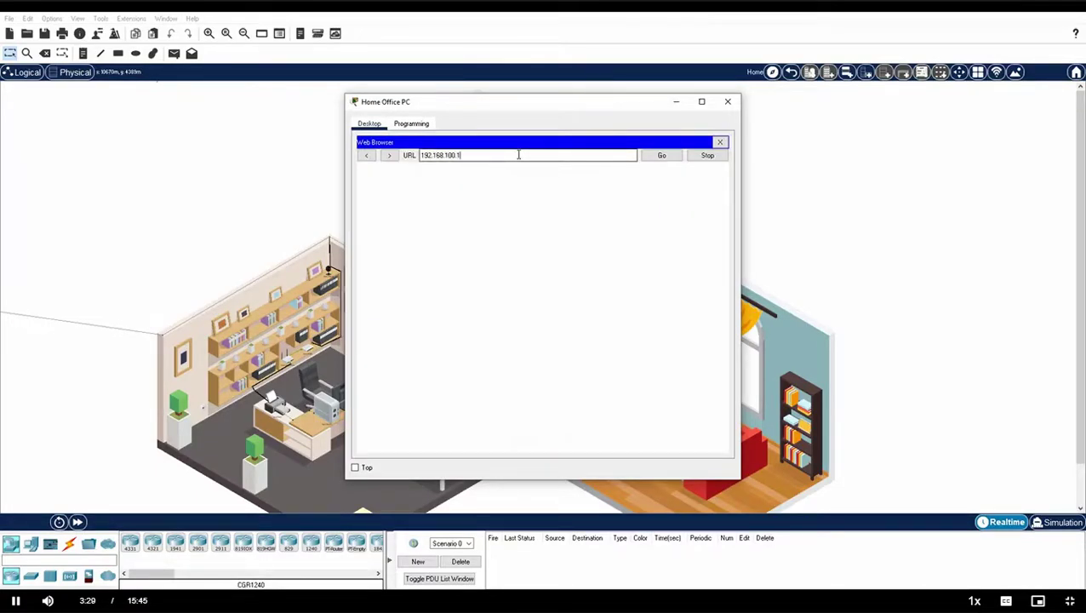
key(Return)
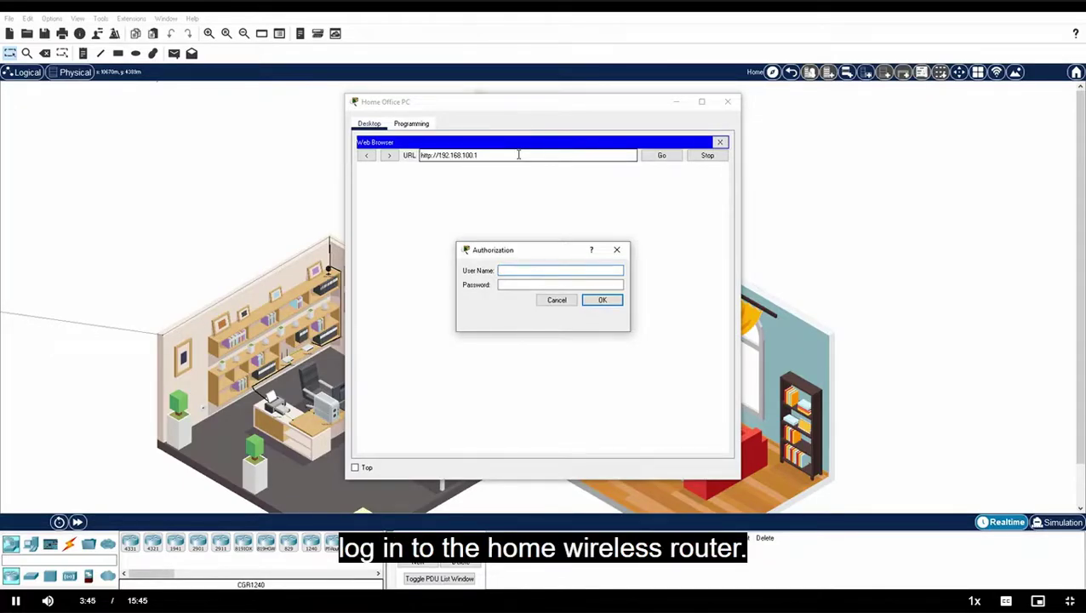
text(admin)
key(Tab)
text(admin)
key(Return)
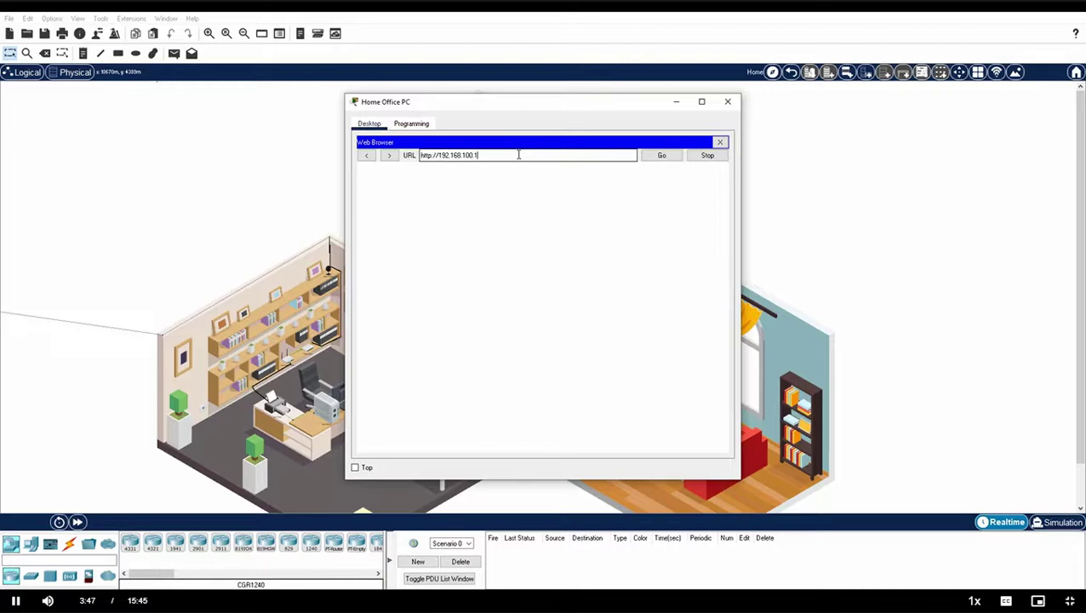
Step: Enlarge the PC window wider, taller and upward to fit the router's Setup page
drag(740, 265, 855, 265)
drag(596, 478, 596, 570)
drag(669, 92, 668, 18)
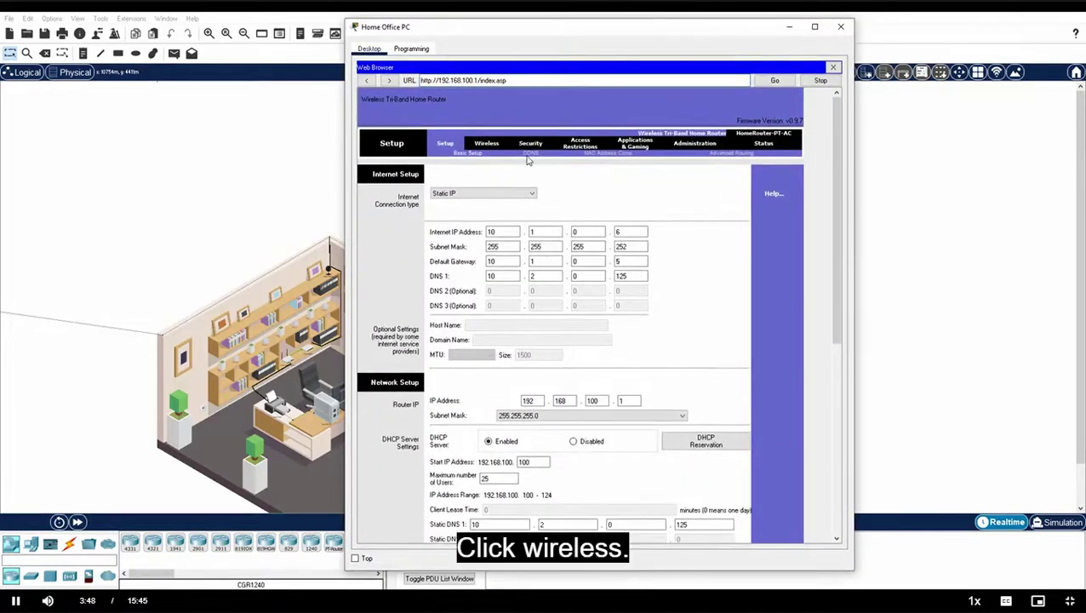
Step: Review the router's Basic Wireless Settings, then its Wireless Security page showing 5 GHz-1 disabled
click(486, 143)
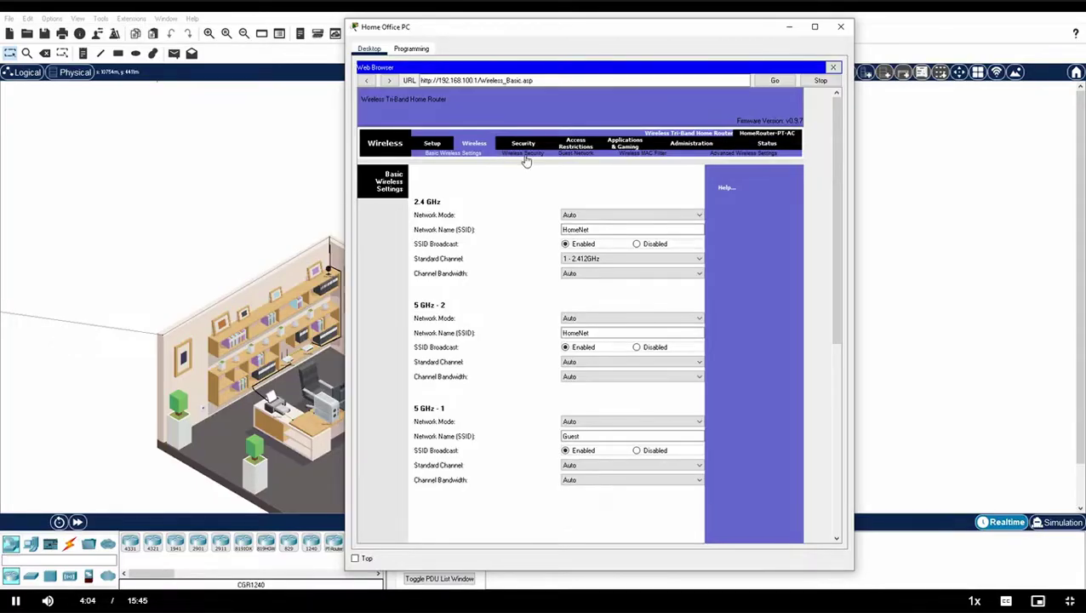
click(525, 158)
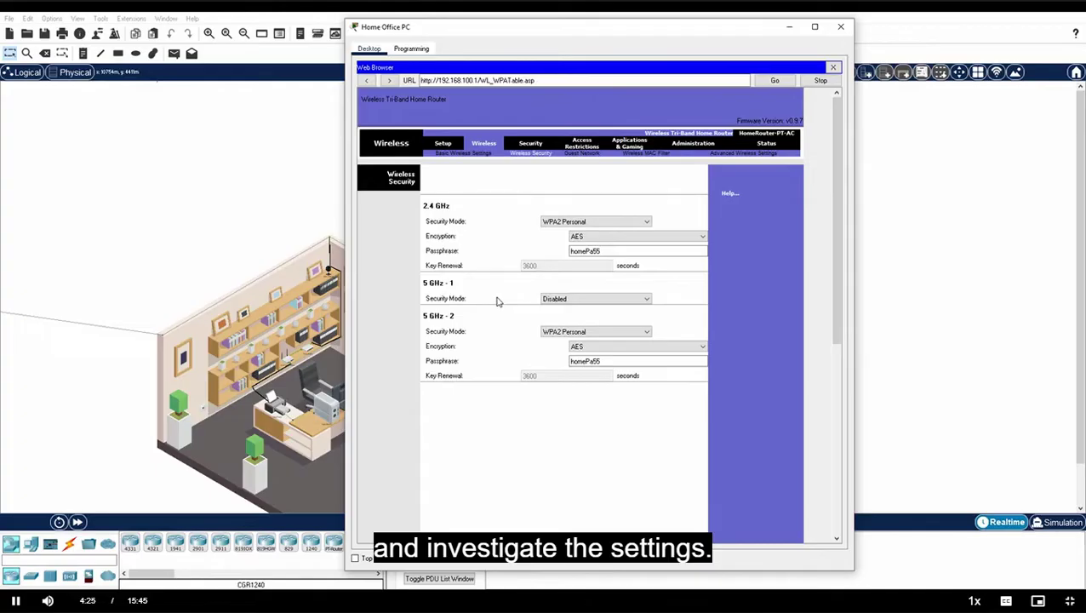
Step: Check the open Guest Network settings, then close the PC and return to the Greenville map
click(578, 155)
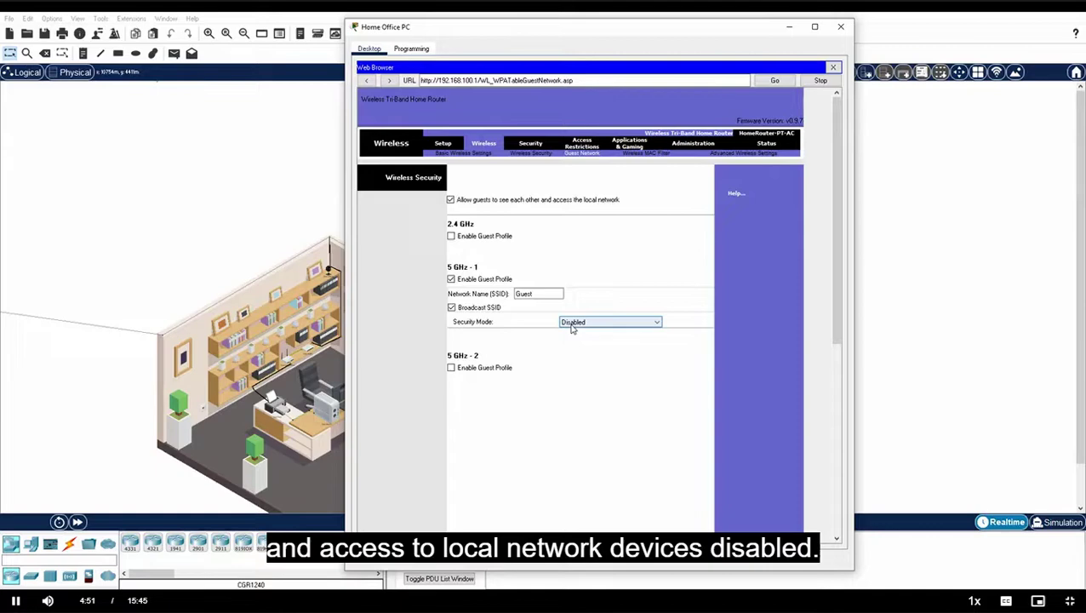
click(843, 30)
click(790, 72)
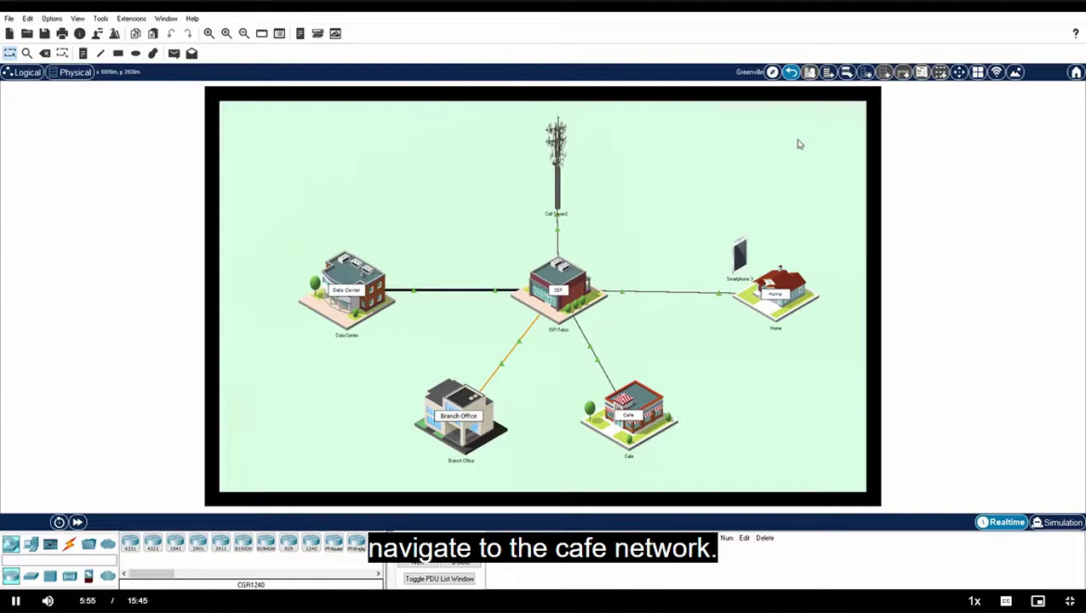
Step: Enter the Cafe, open the Cafe Hacker Laptop's Email app and start a new message
click(636, 400)
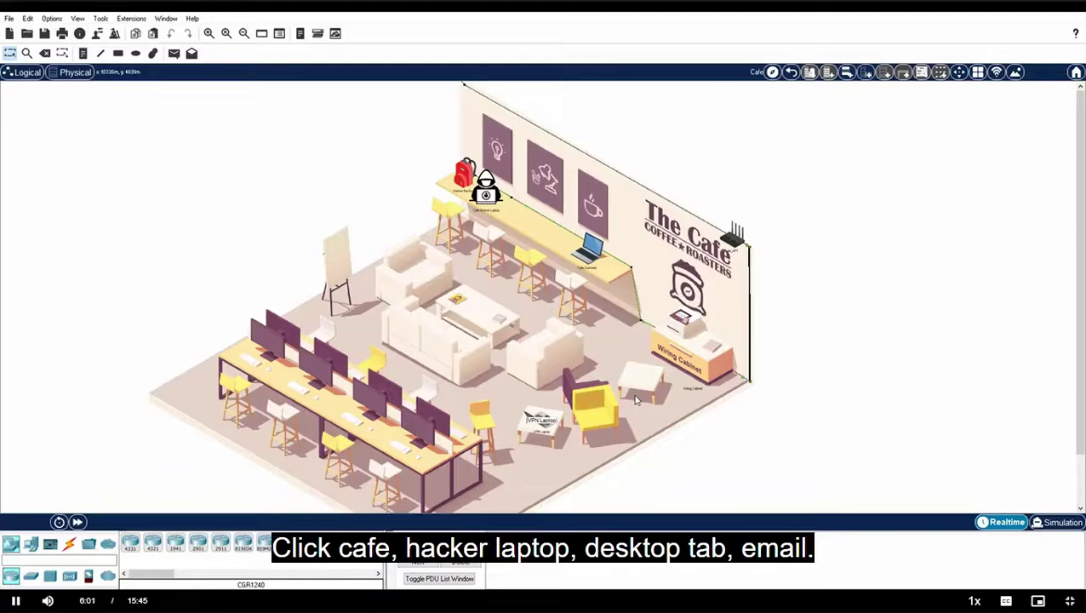
click(492, 197)
click(417, 124)
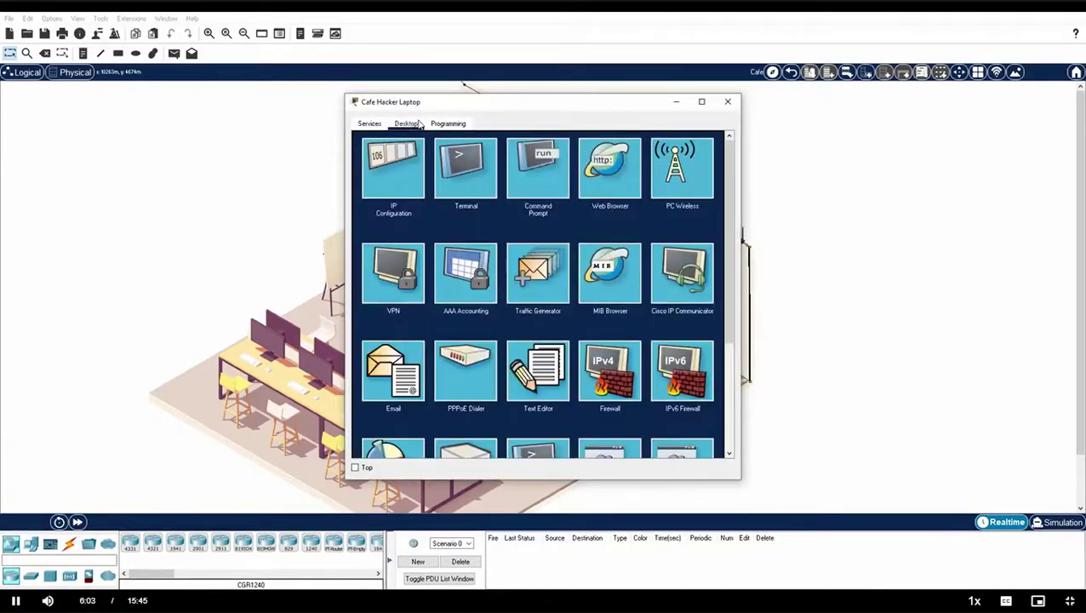
click(410, 377)
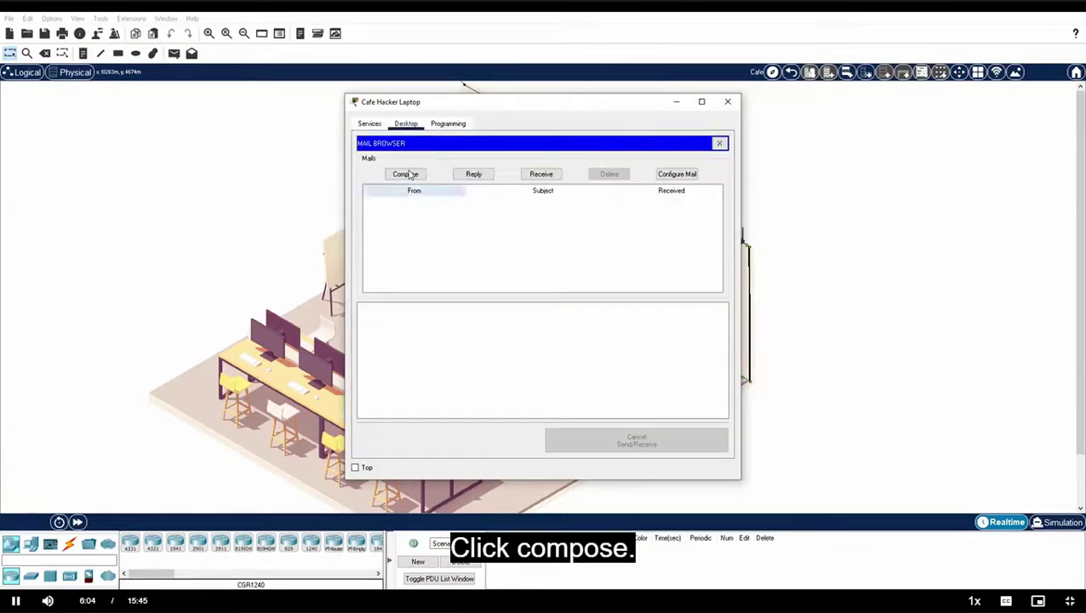
click(410, 175)
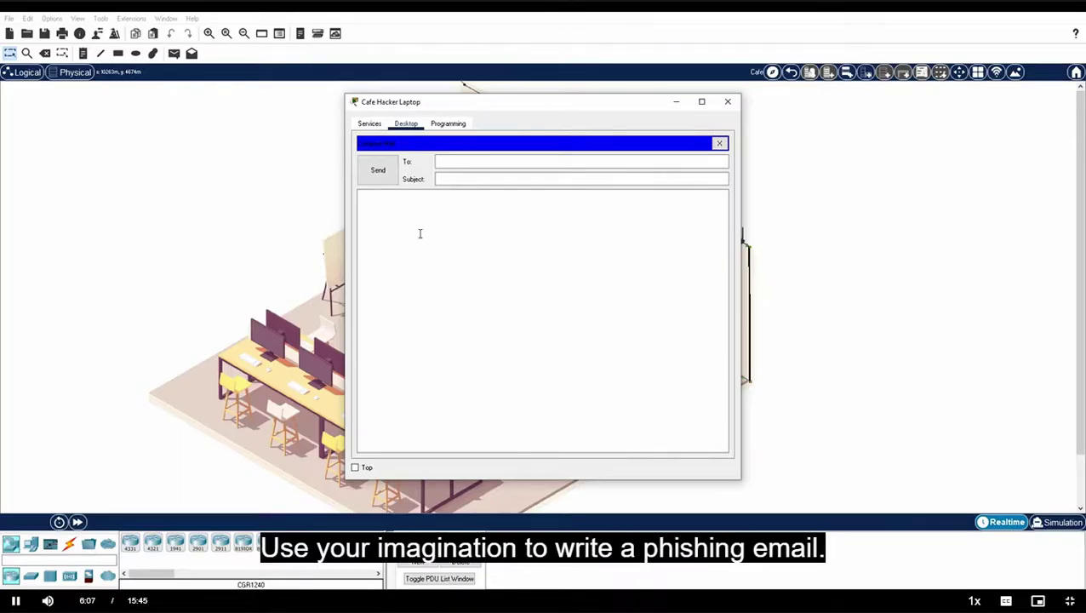
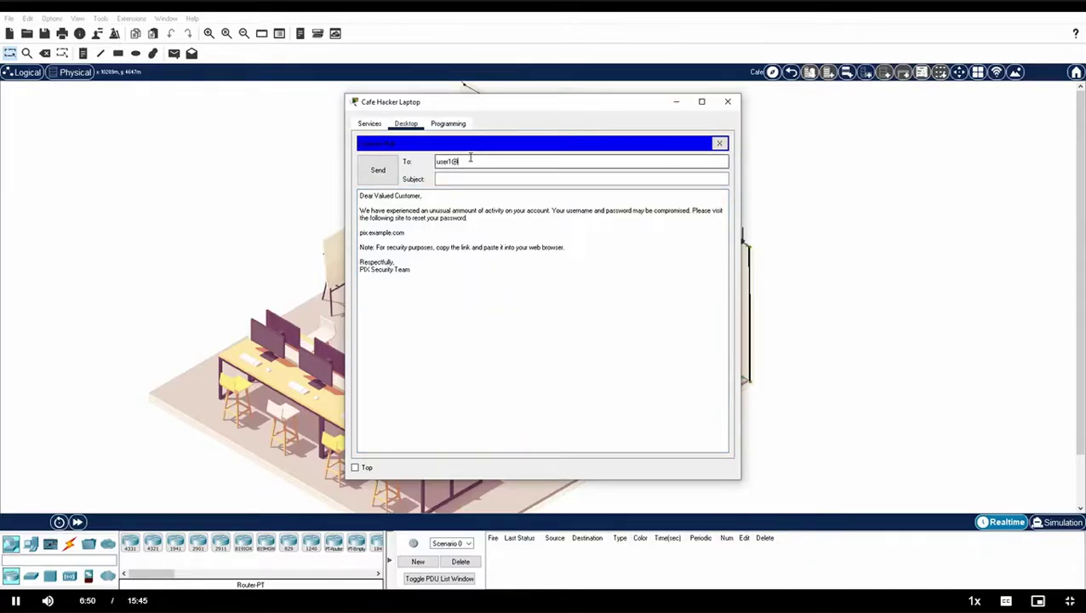
Step: Finish the recipient's e-mail address in the To field and move on to the Subject line
text(mail.isp.net)
key(Tab)
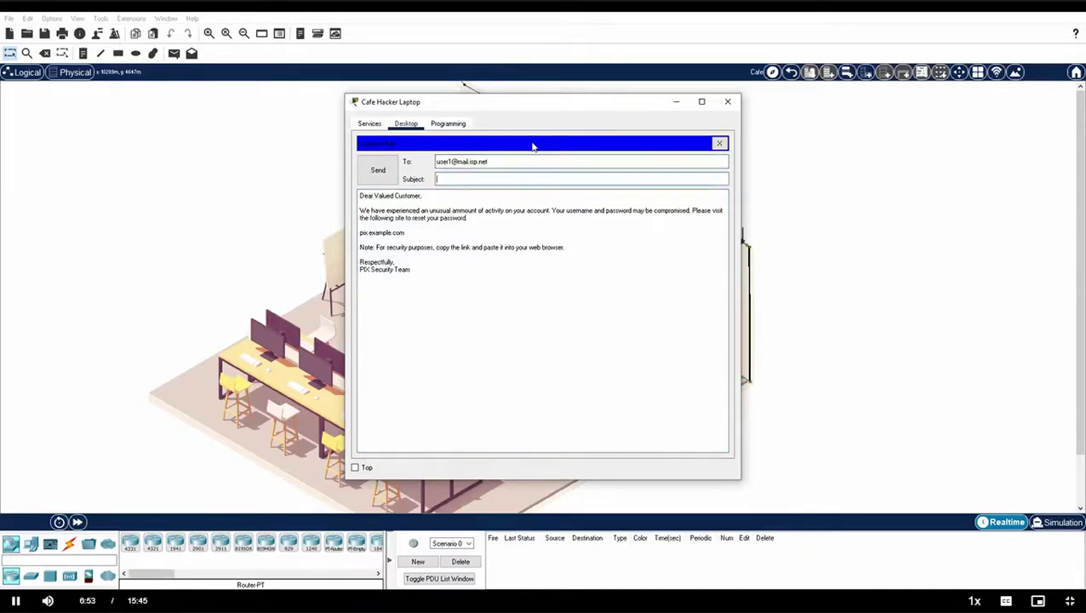
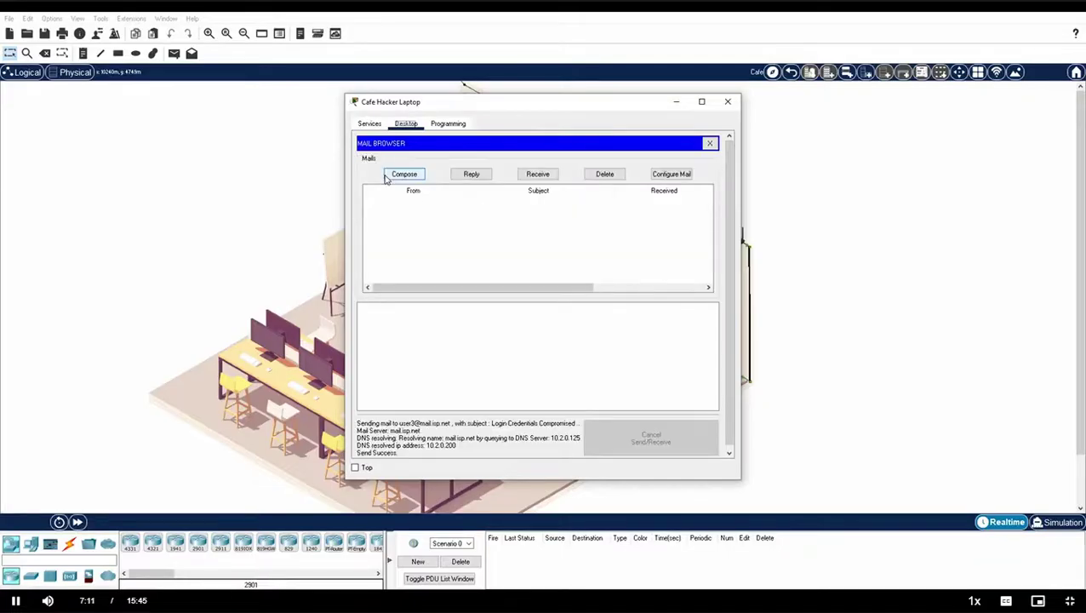
Step: Close the Cafe Hacker Laptop window and go from the Greenville map into the Branch Office
click(728, 102)
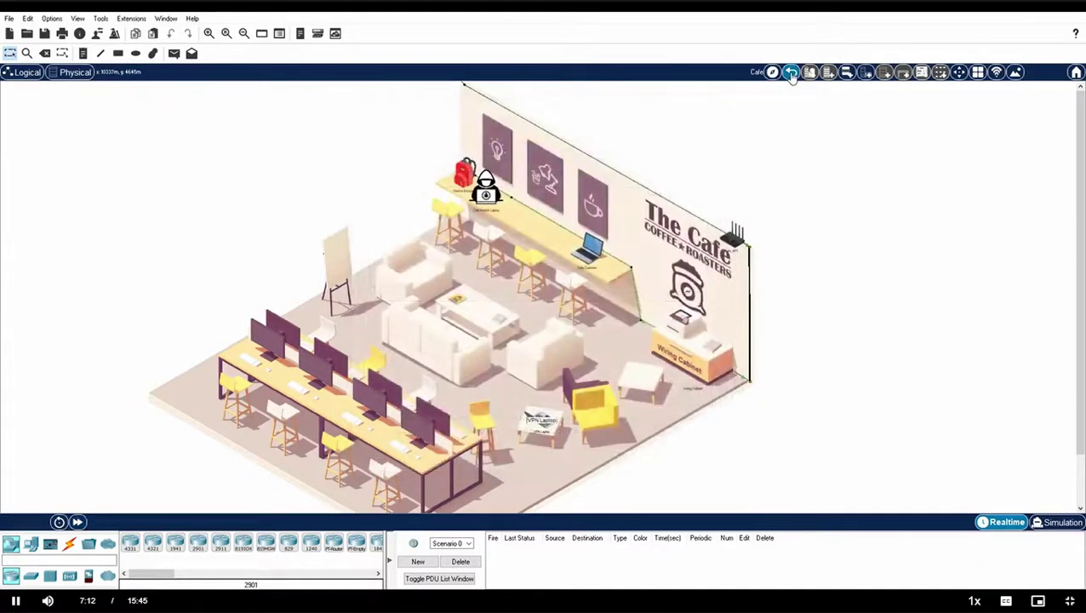
click(790, 72)
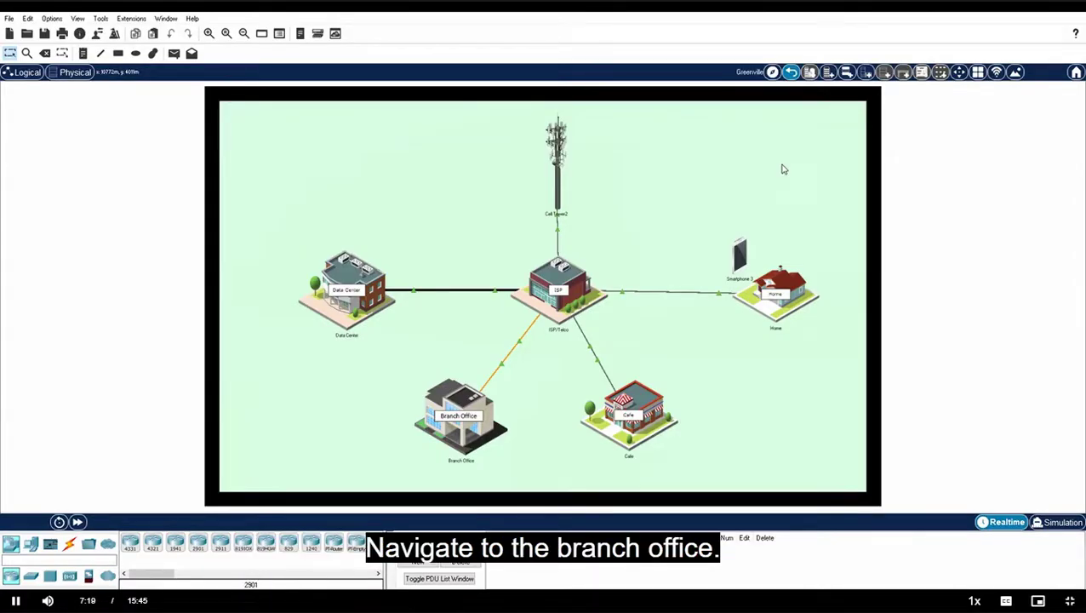
click(456, 414)
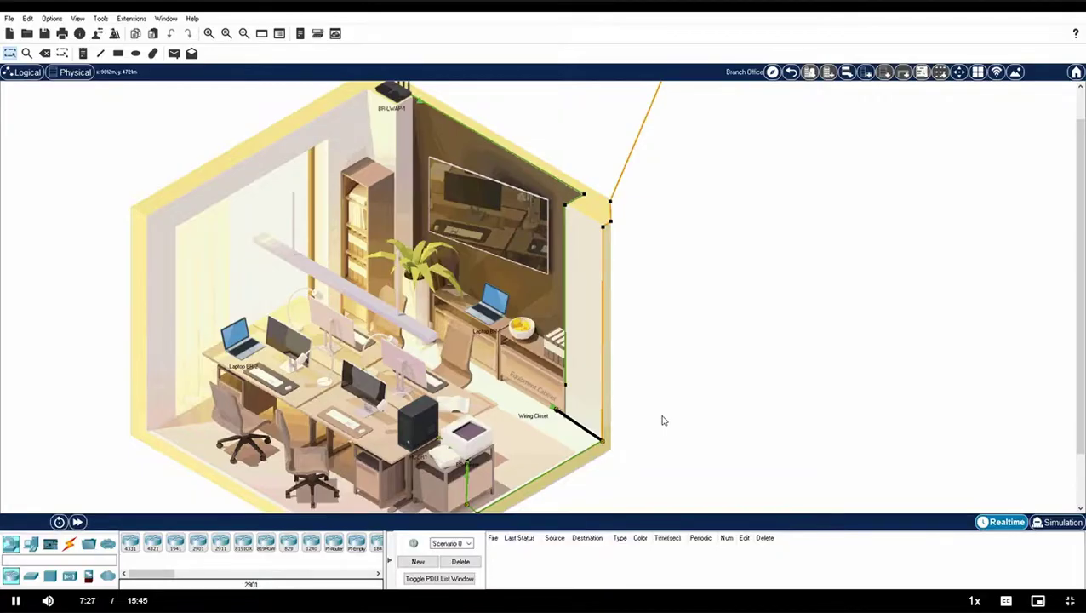
Step: Receive mail on Laptop BR-2, open 'Login Credentials Compromised' and copy its pix.example.com link
click(229, 345)
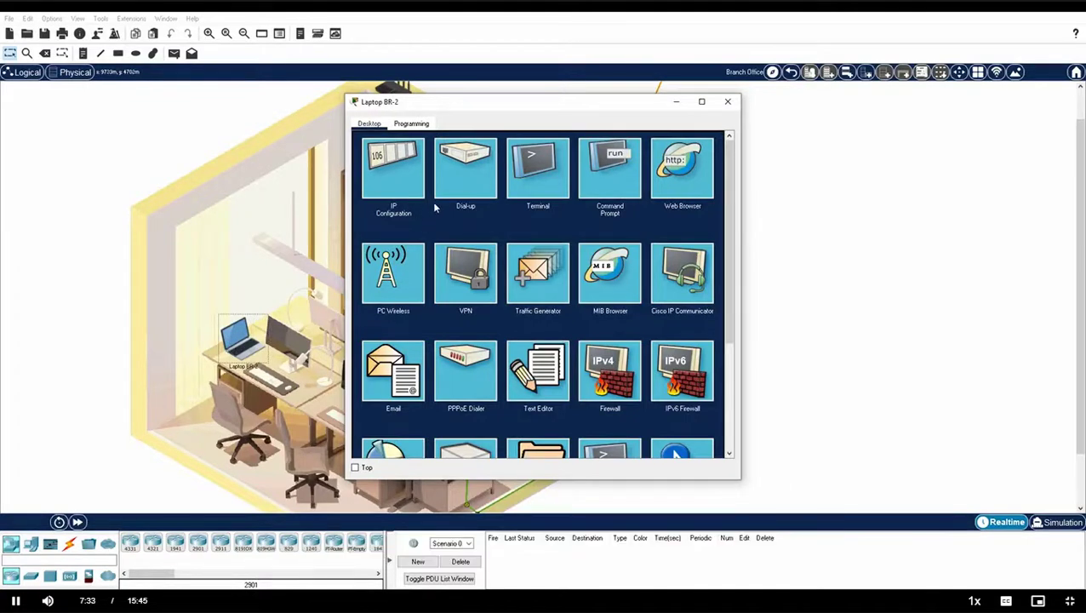
click(400, 365)
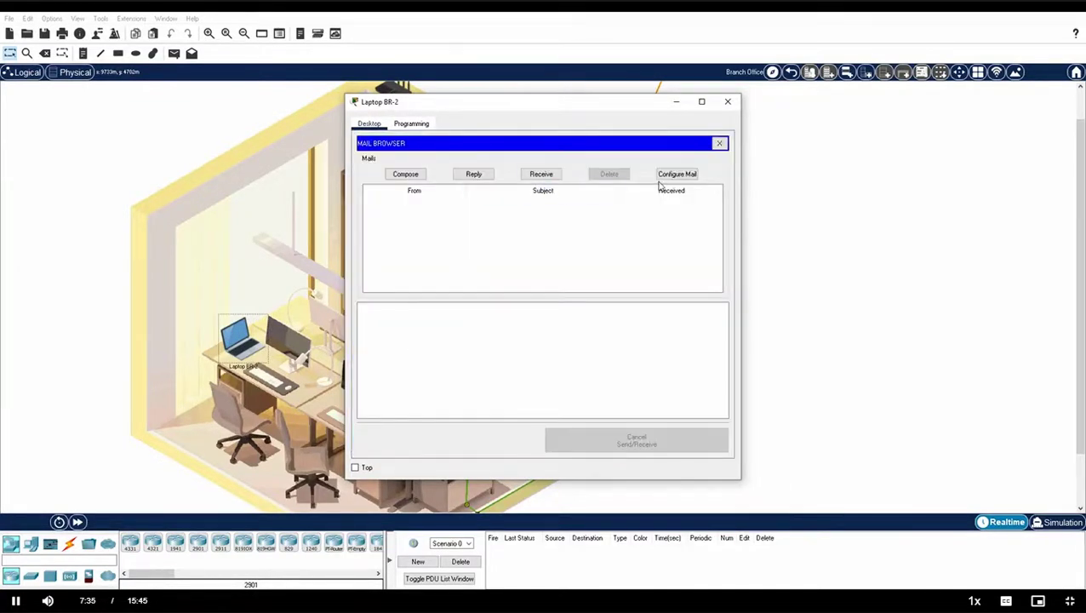
click(543, 174)
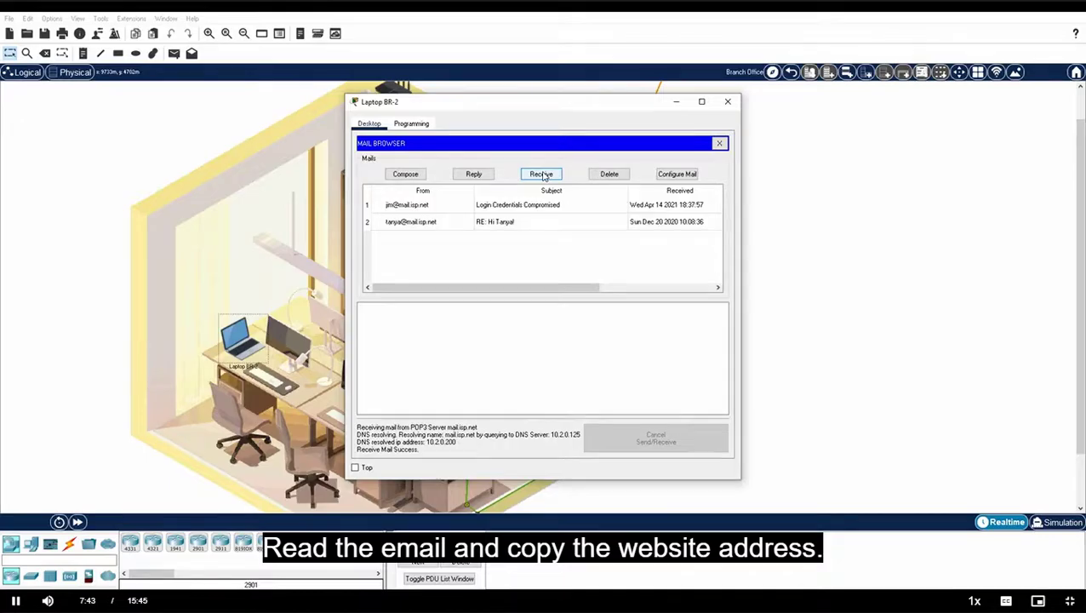
click(423, 206)
drag(359, 364, 405, 366)
key(ctrl+c)
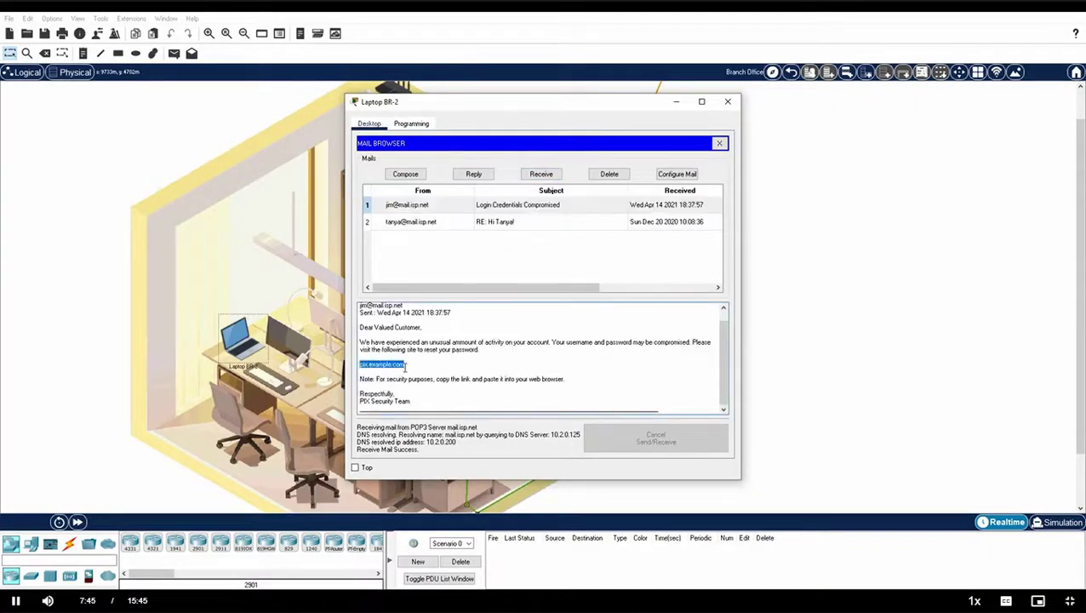
right_click(405, 366)
click(421, 371)
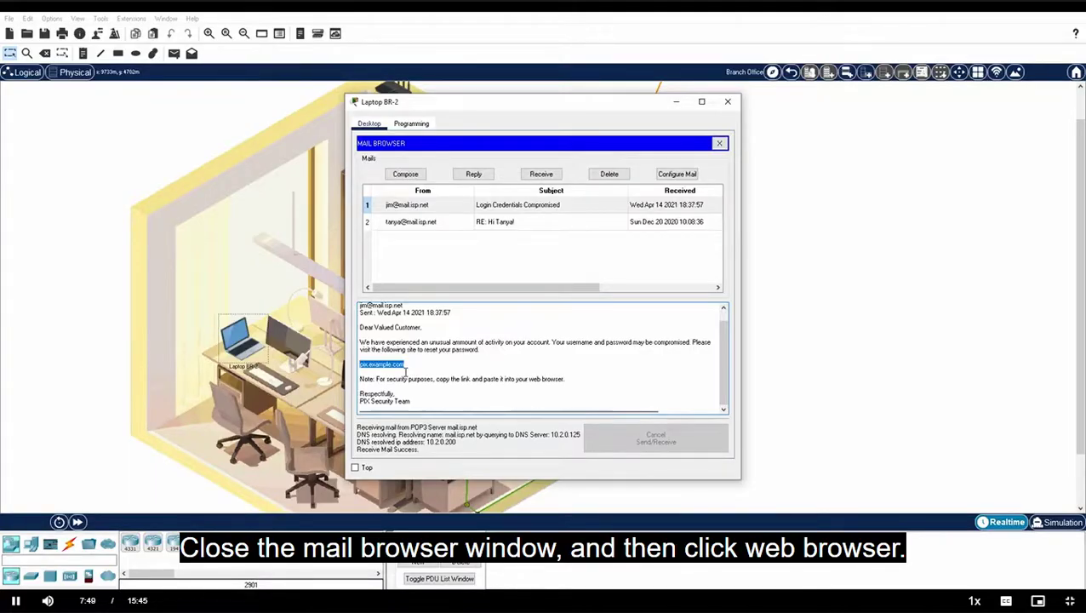
Step: Paste the pix.example.com link into Laptop BR-2's web browser and load the Decryptor 2.0 ransom page
click(719, 143)
click(684, 171)
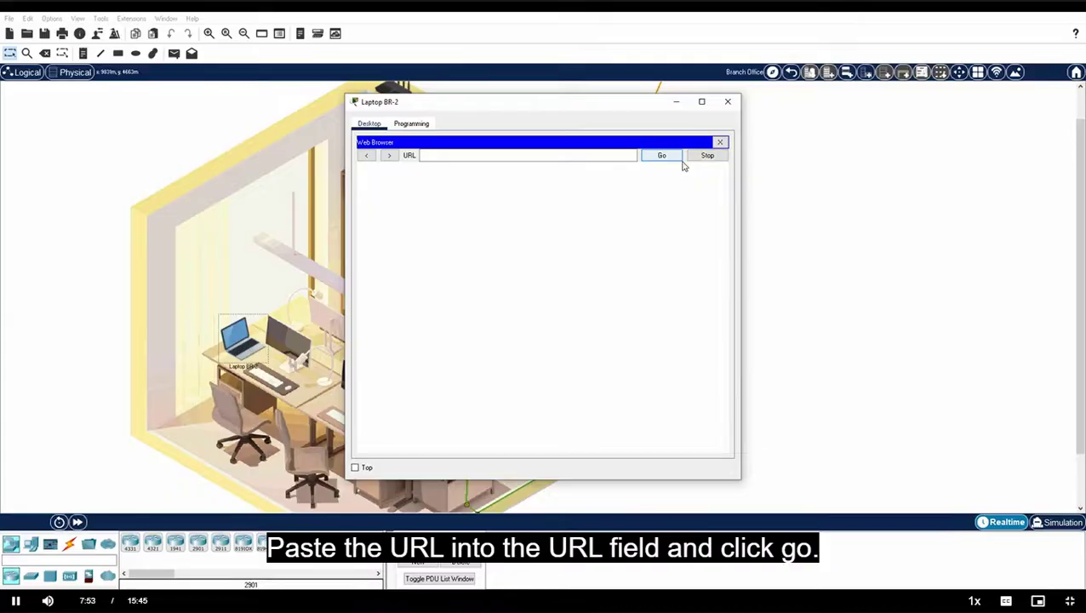
right_click(445, 156)
click(470, 217)
click(667, 159)
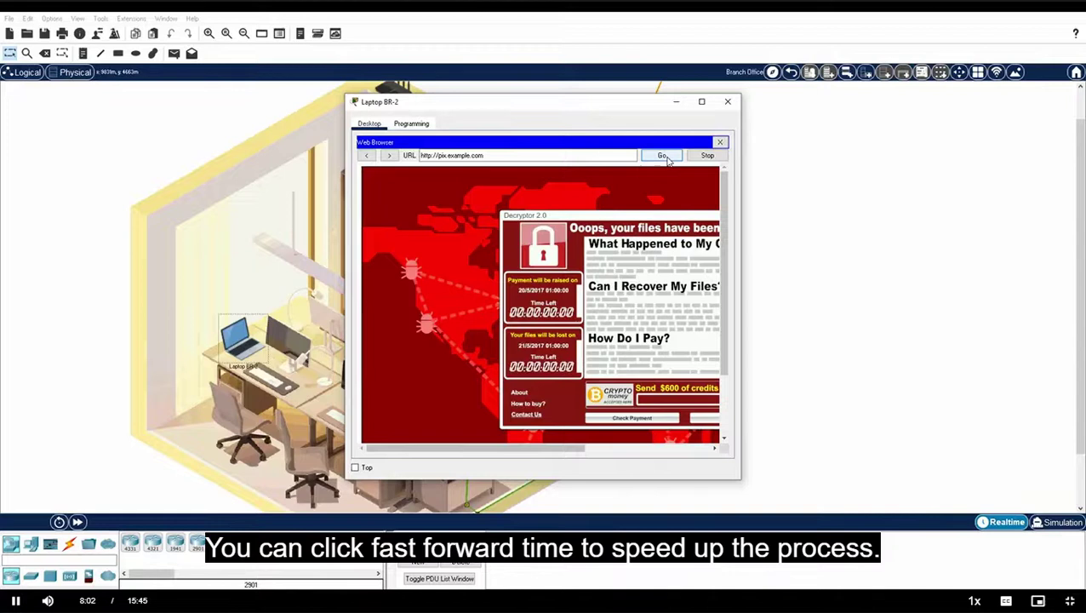
drag(740, 246, 949, 248)
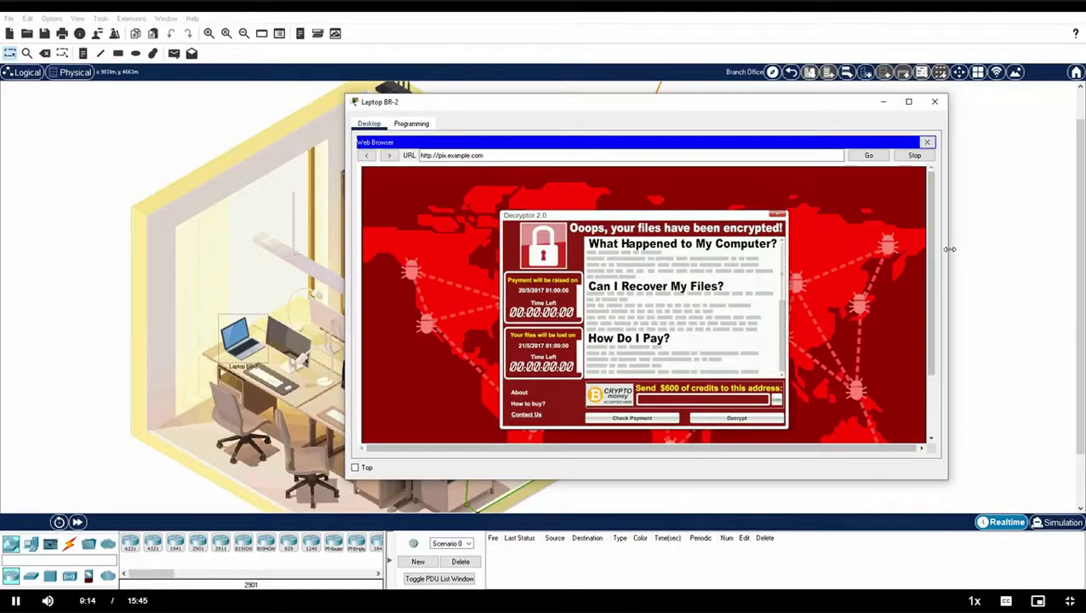
Step: Close the Laptop BR-2 window to return to the Branch Office room
click(934, 101)
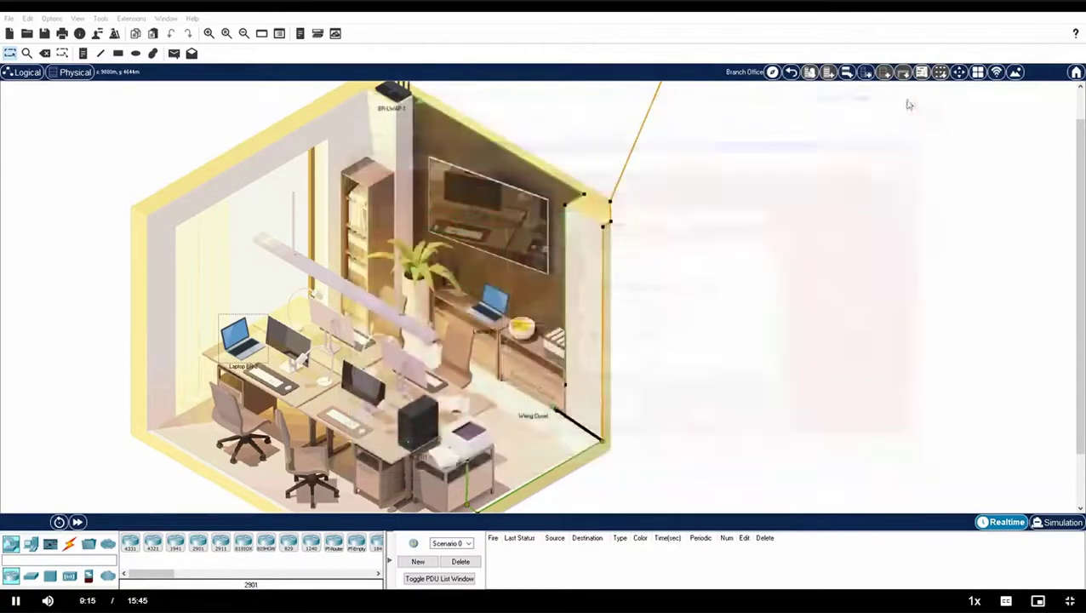
Step: Go back from the Branch Office to the Greenville city map
click(791, 73)
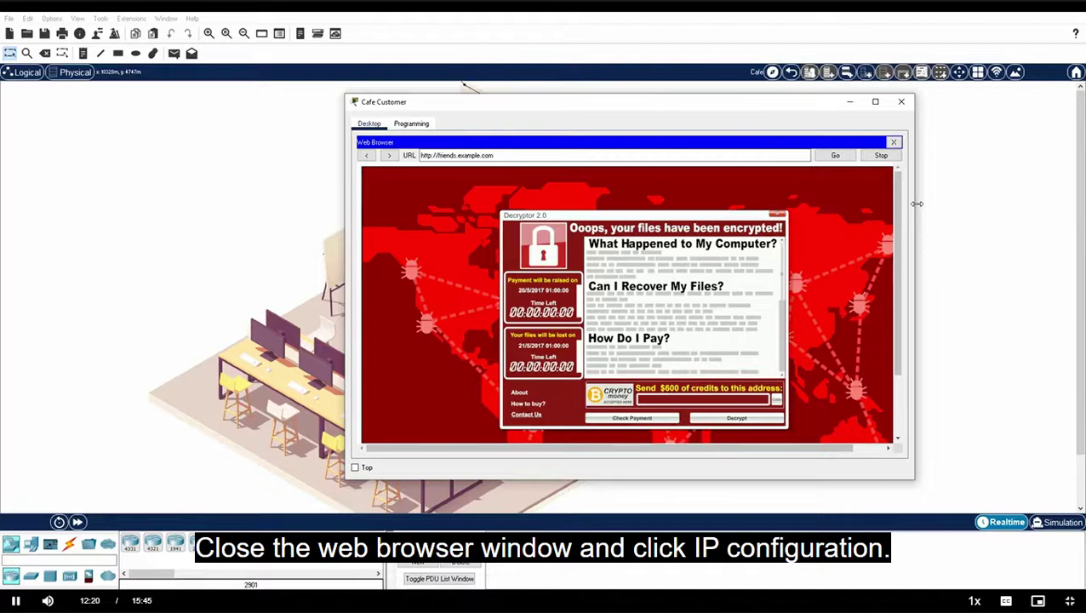
Step: Close the Cafe Customer's web browser showing the friends.example.com ransom page
click(892, 142)
Step: View the Cafe Customer's IP configuration, then the VPN Laptop's: 192.168.0.11, gateway 192.168.0.5, DNS 10.2.0.125
click(416, 167)
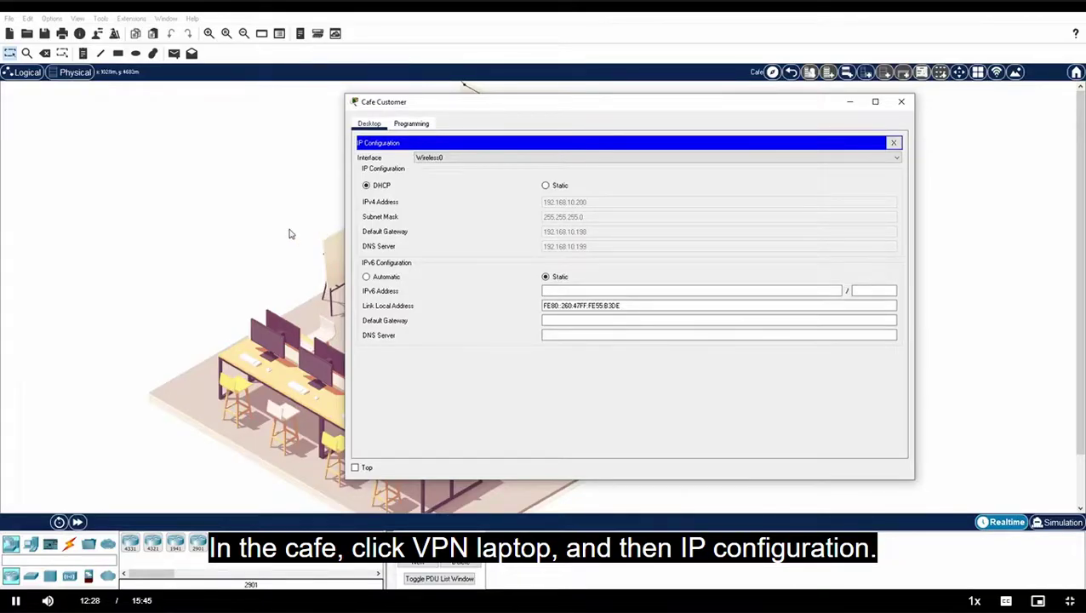
key(alt+F4)
click(541, 421)
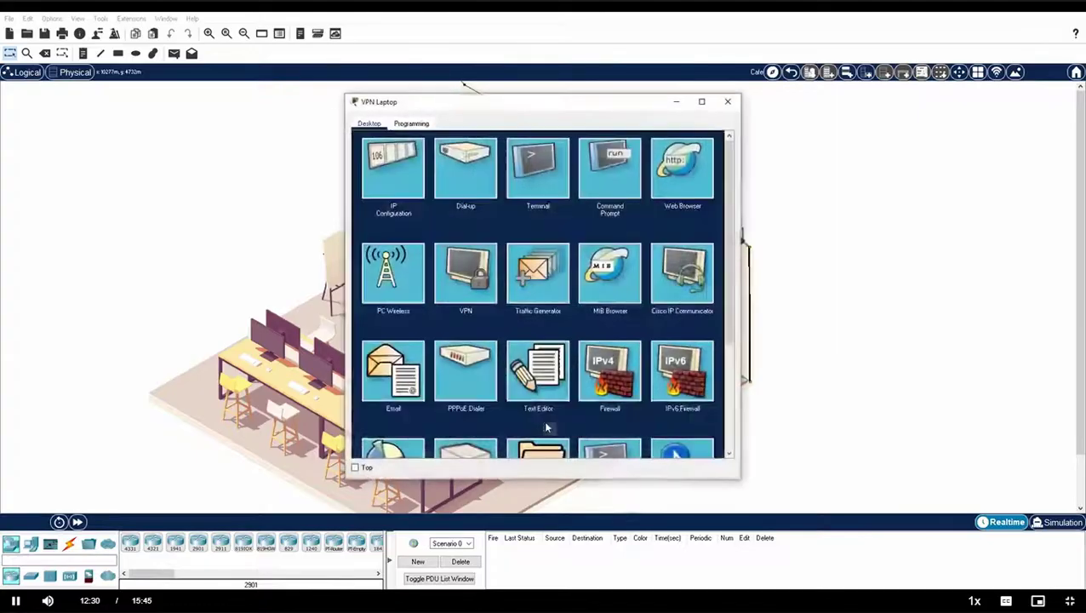
click(405, 189)
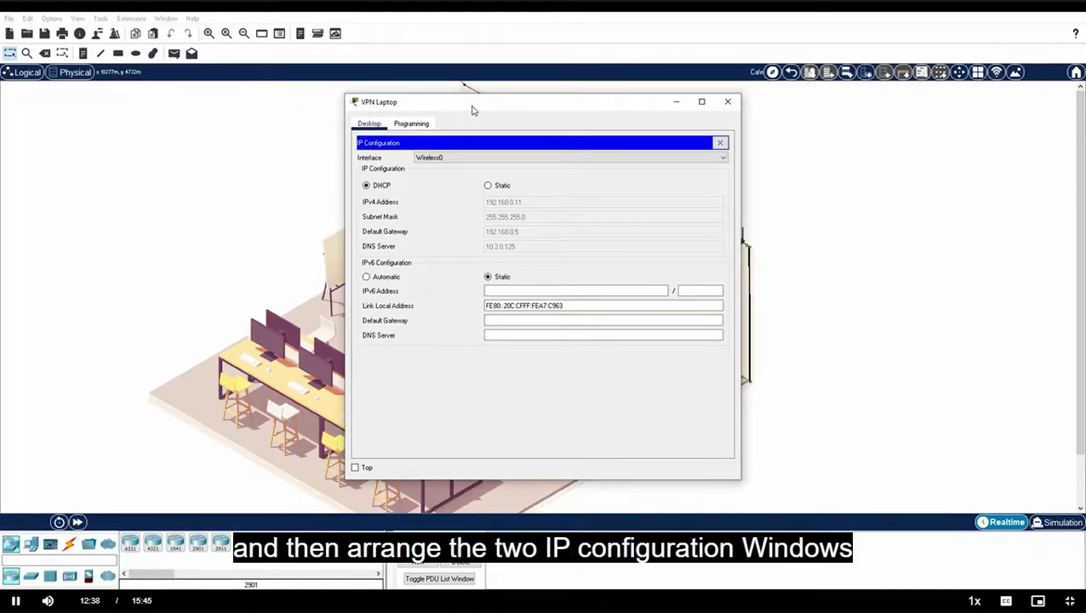
Step: Arrange the VPN Laptop and Cafe Customer IP configuration windows side by side
mouse_move(338, 555)
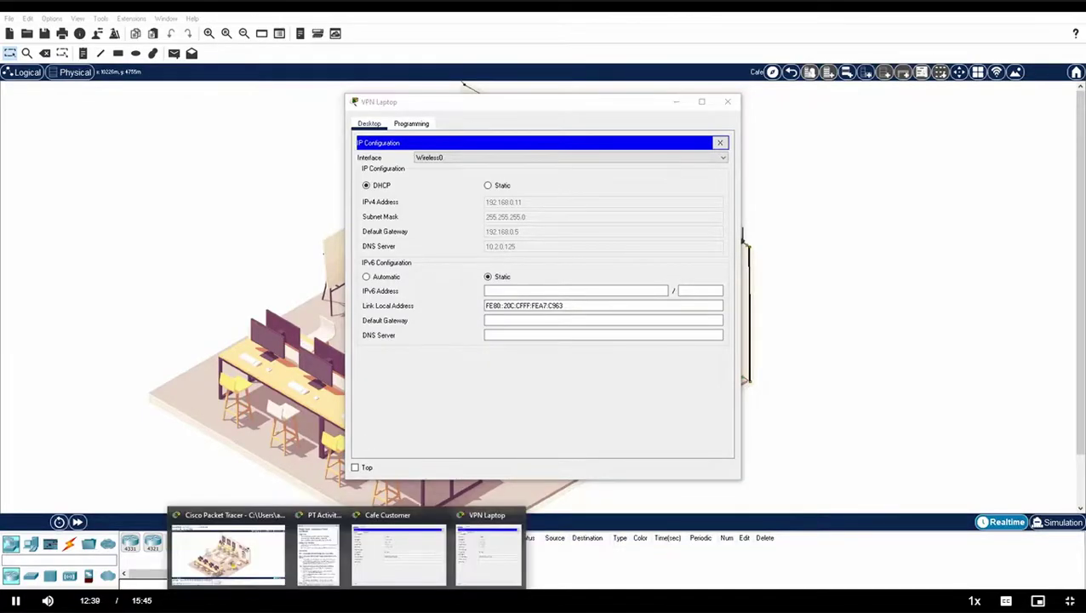
click(399, 549)
drag(593, 105, 710, 100)
drag(408, 101, 184, 86)
drag(1031, 257, 854, 257)
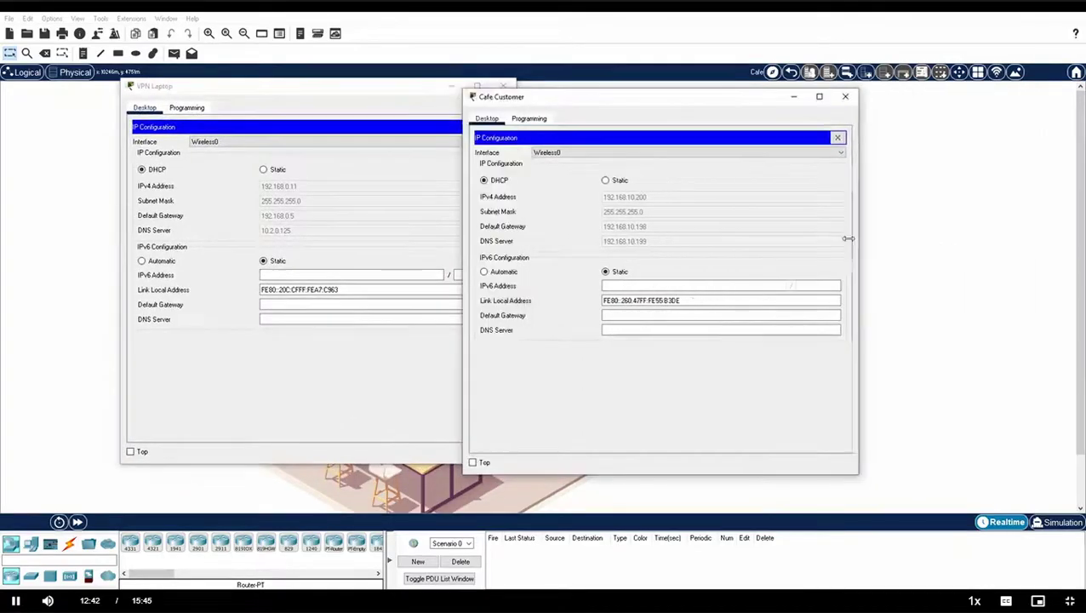
drag(691, 98, 737, 87)
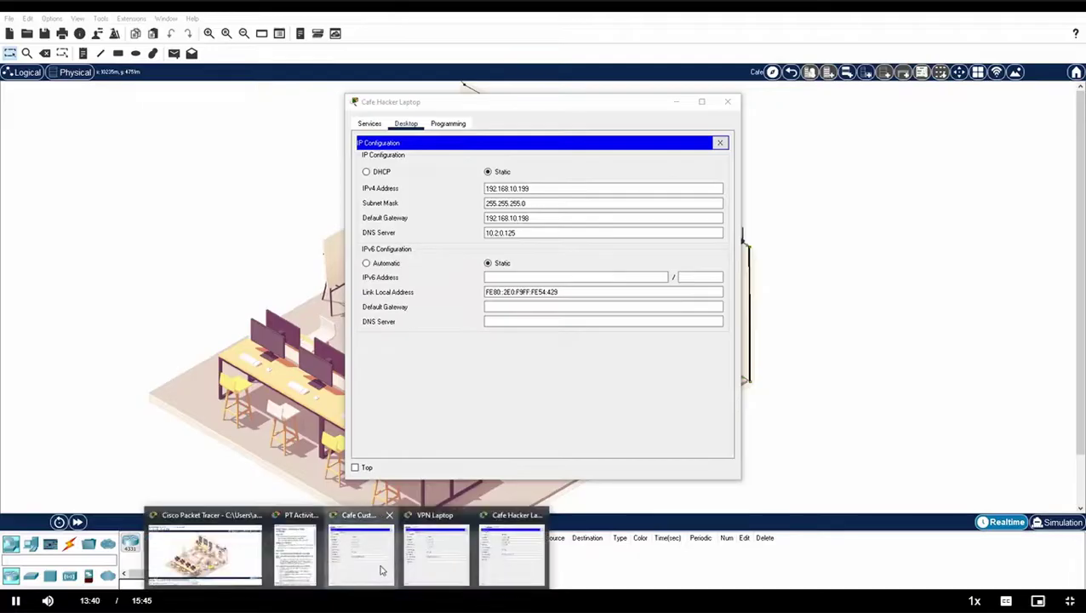
Step: Bring the Cafe Customer's IP configuration to the front to compare its DNS server 192.168.10.199
click(361, 549)
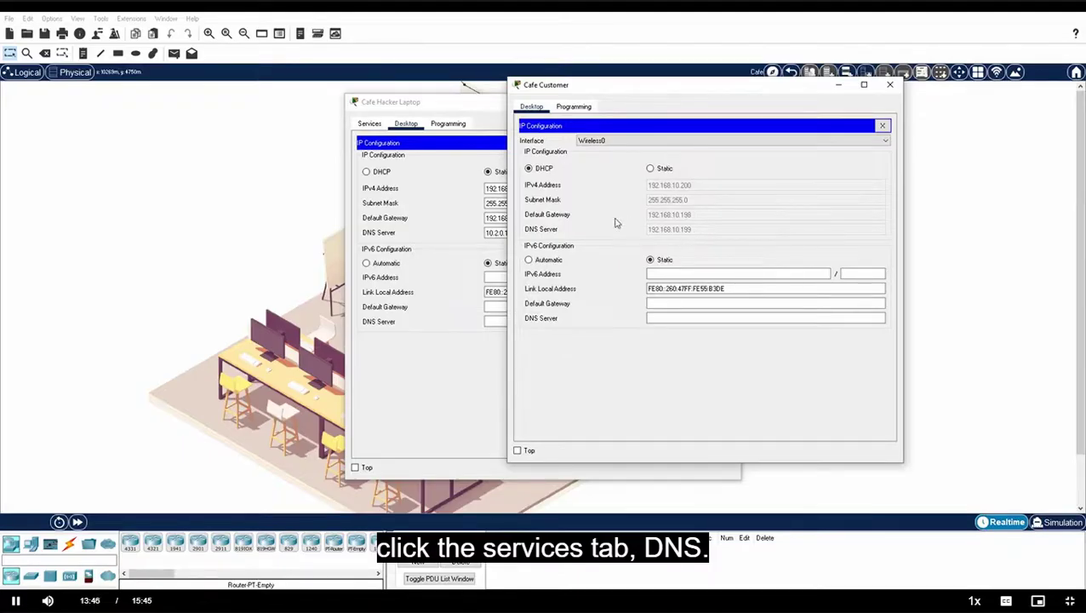
Step: Inspect the hacker laptop's DNS records mapping friends.example.com and pix.example.com to 10.6.0.250
click(370, 124)
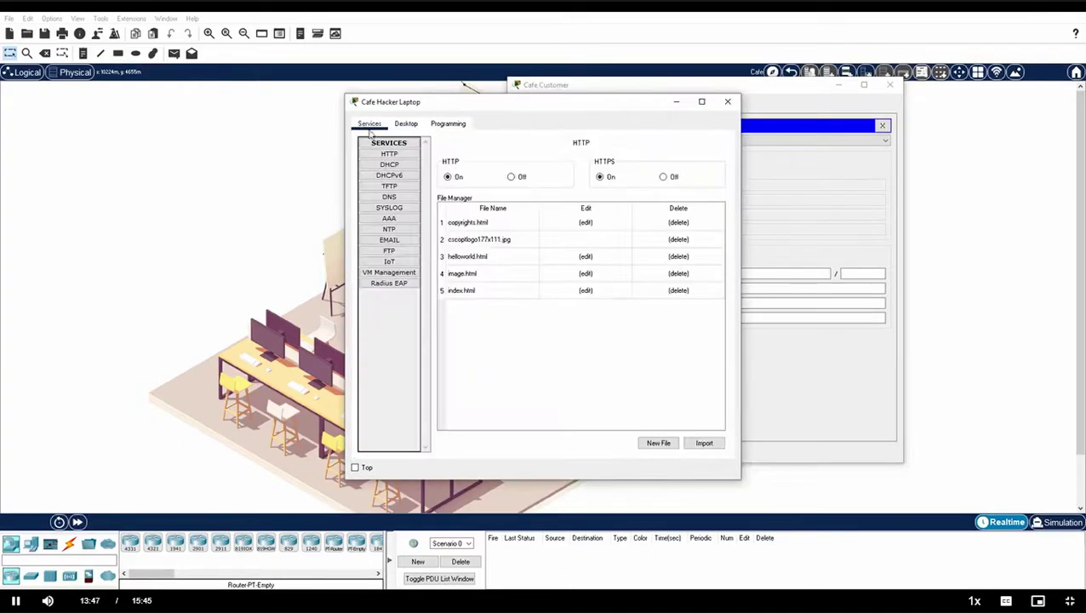
click(397, 198)
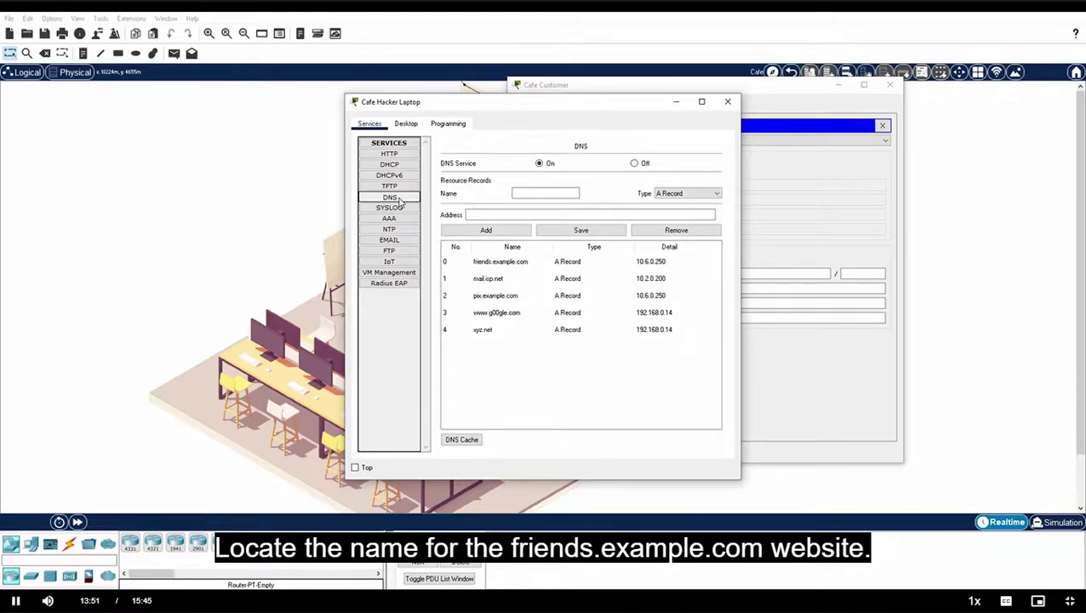
click(488, 267)
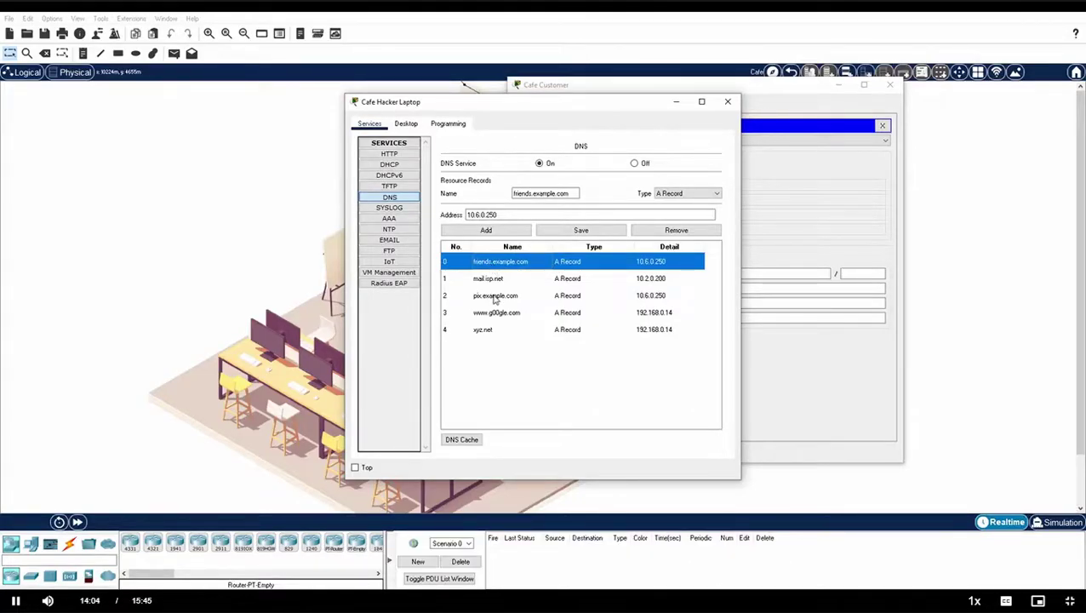
click(495, 297)
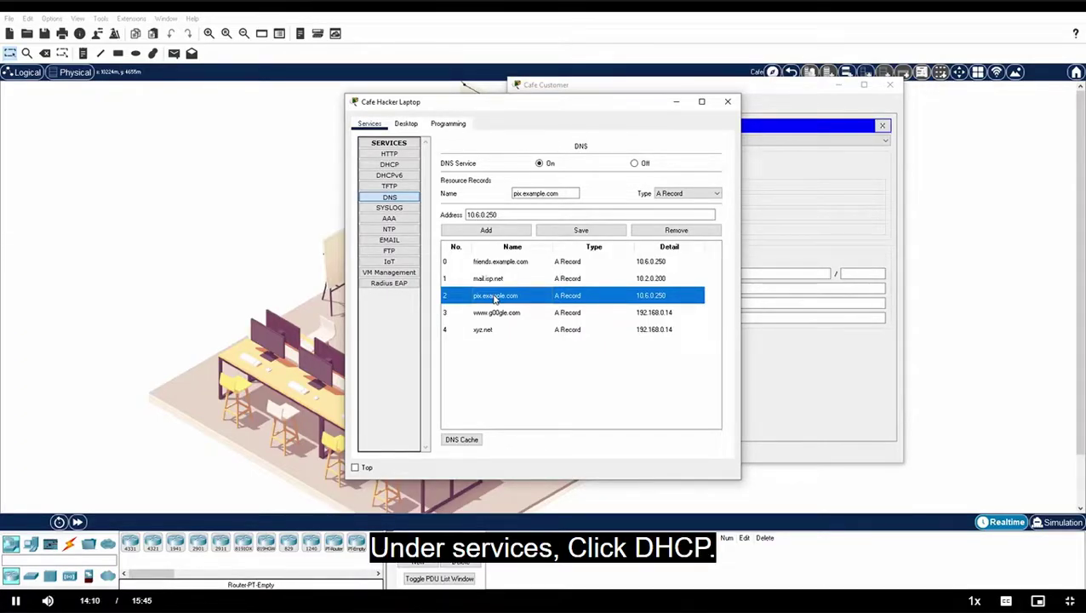
Step: Show the hacker laptop's DHCP pool serverPool, starting at 192.168.10.0 with 25 maximum users
click(392, 165)
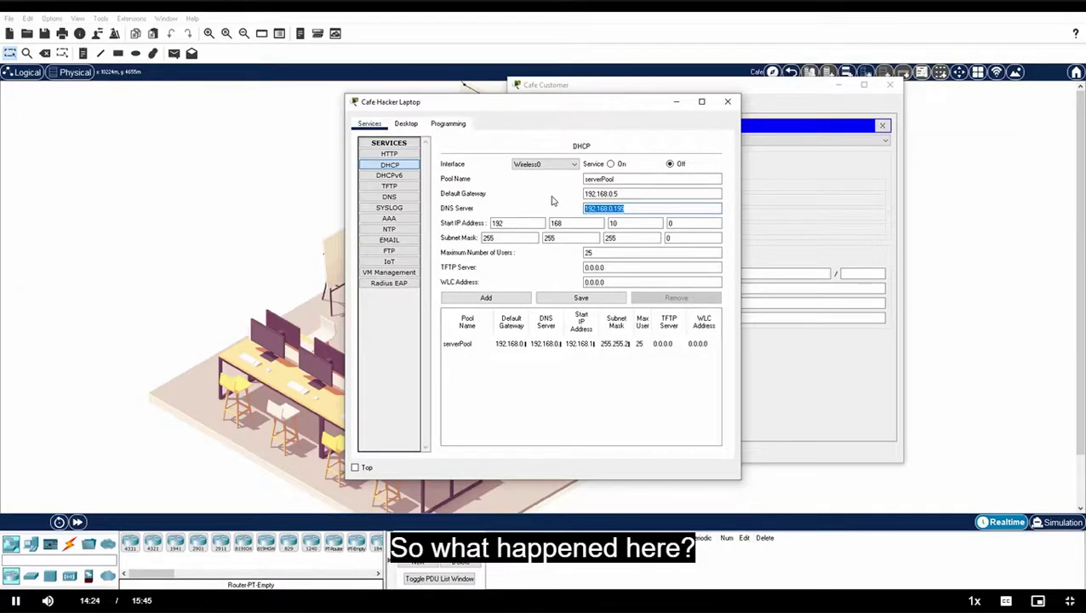
click(727, 101)
click(890, 85)
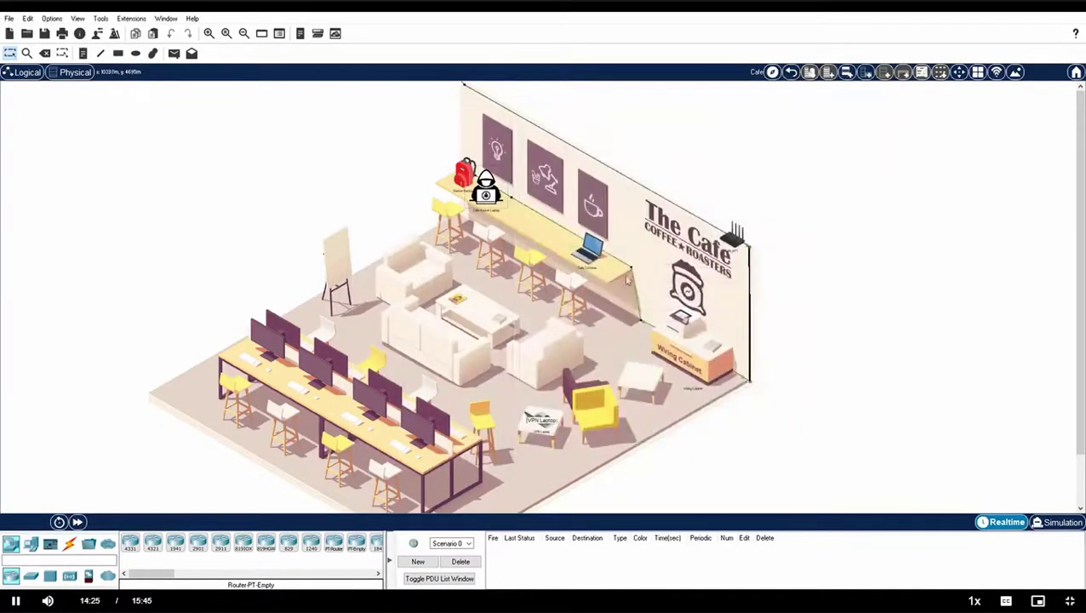
click(594, 259)
click(384, 271)
click(458, 238)
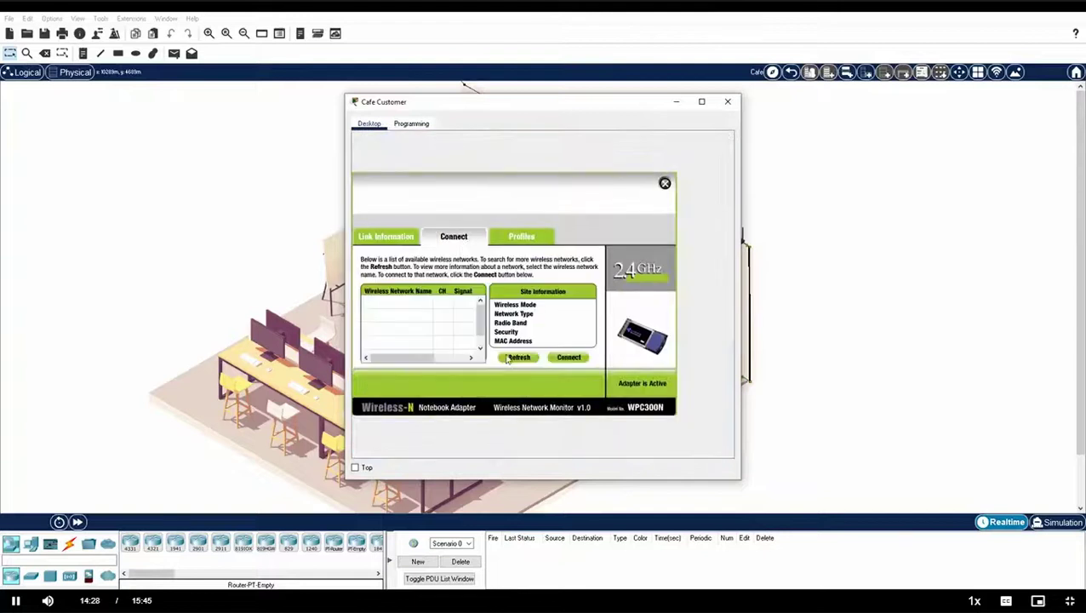
click(510, 357)
Step: Inspect the Cafe_WIFI_FAST network details, then return to the Greenville city map
click(392, 308)
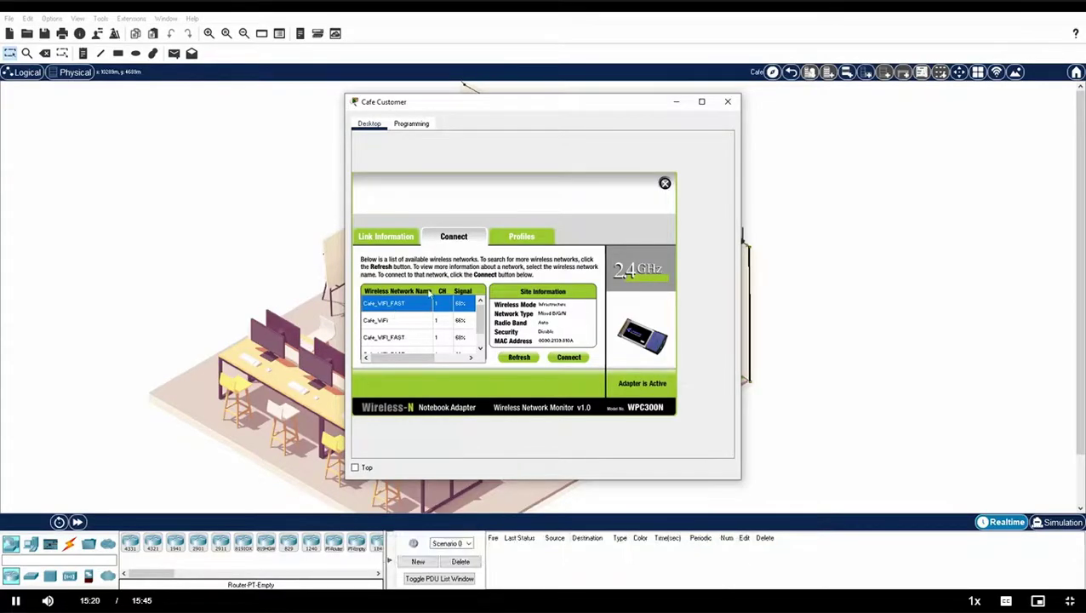
click(728, 101)
click(791, 71)
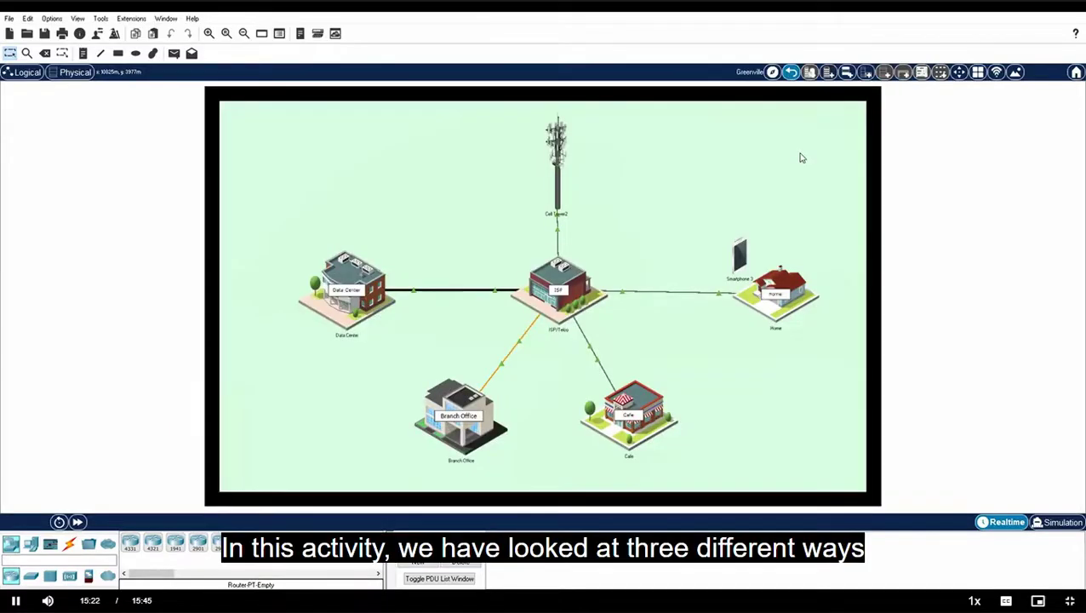